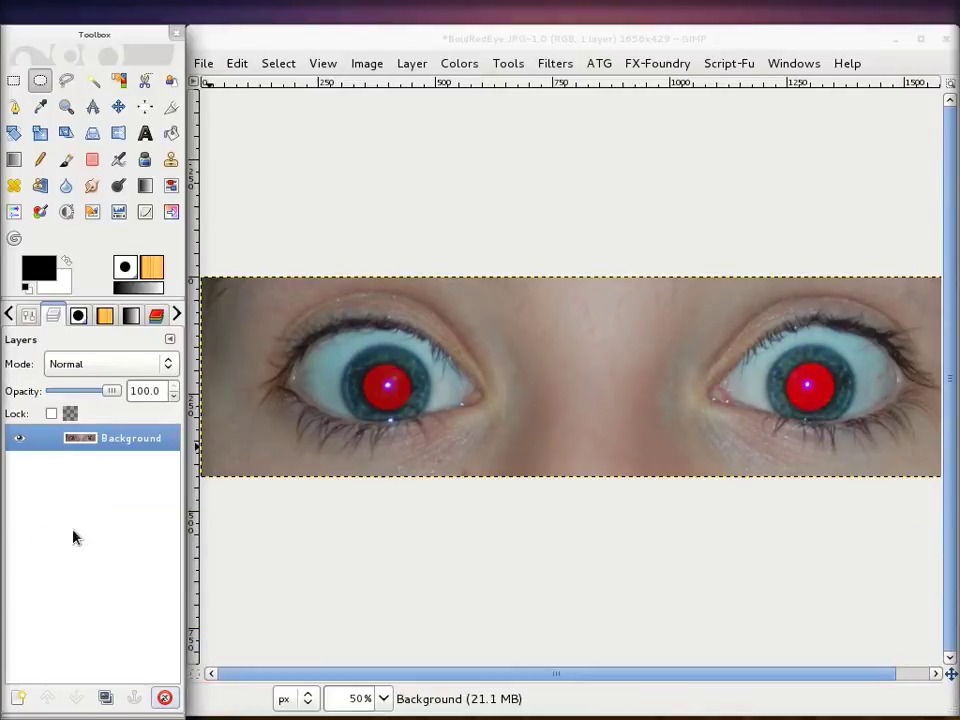
# Step: Duplicate the photo layer and switch to Ellipse Select in Add mode
pyautogui.click(105, 697)
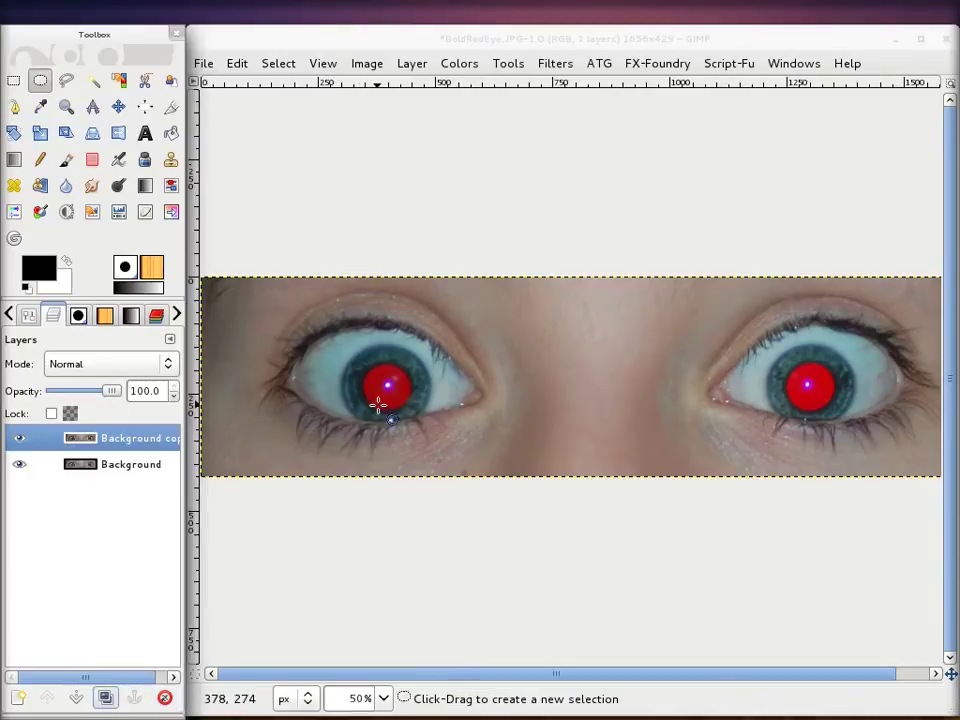
pyautogui.keyDown('ctrl'); pyautogui.scroll(1, 387, 405); pyautogui.keyUp('ctrl')
pyautogui.keyDown('ctrl'); pyautogui.scroll(5, 387, 405); pyautogui.keyUp('ctrl')
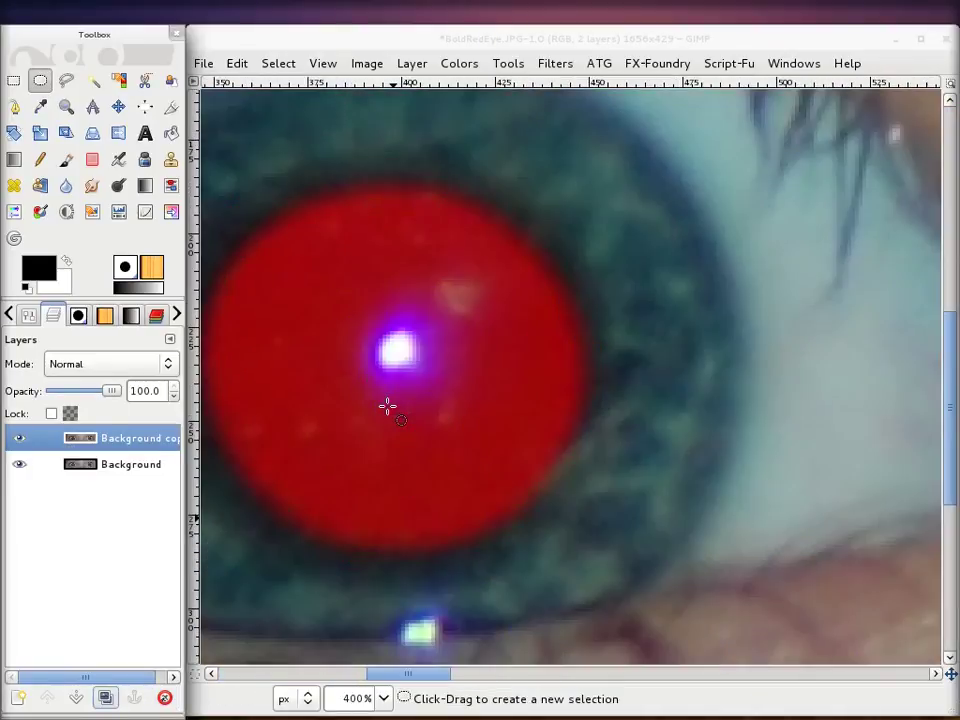
pyautogui.hscroll(-3, 424, 430)
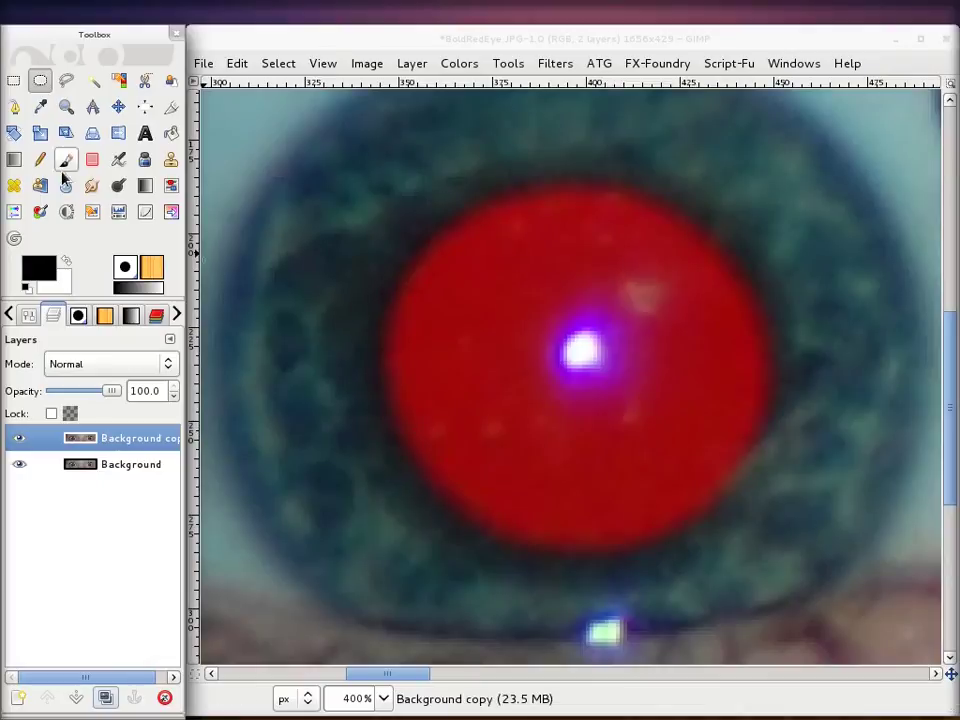
pyautogui.click(40, 82)
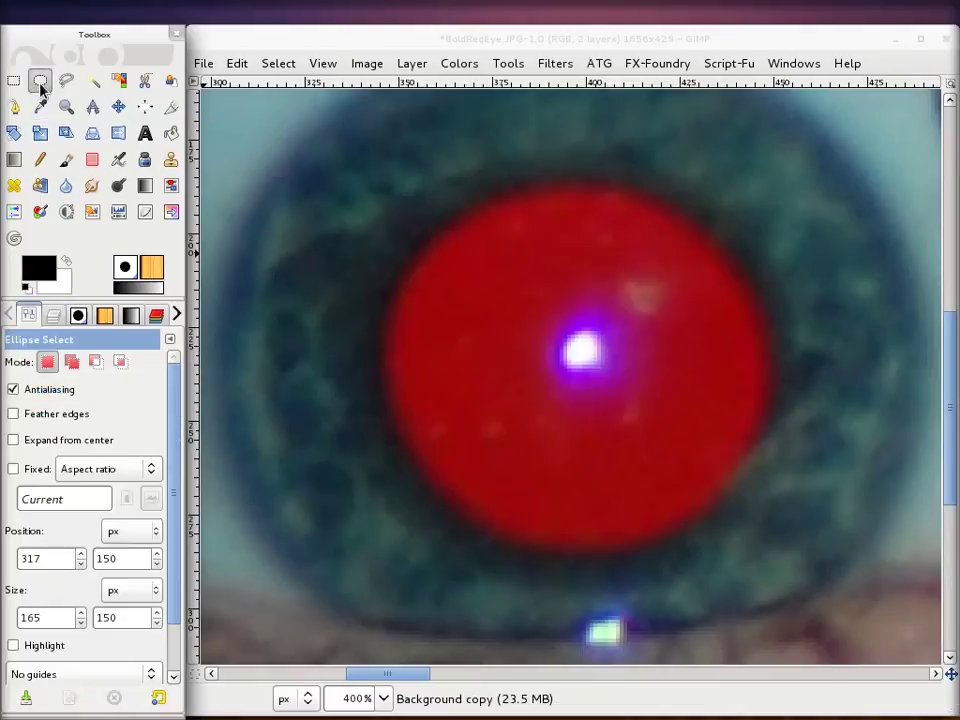
pyautogui.click(70, 364)
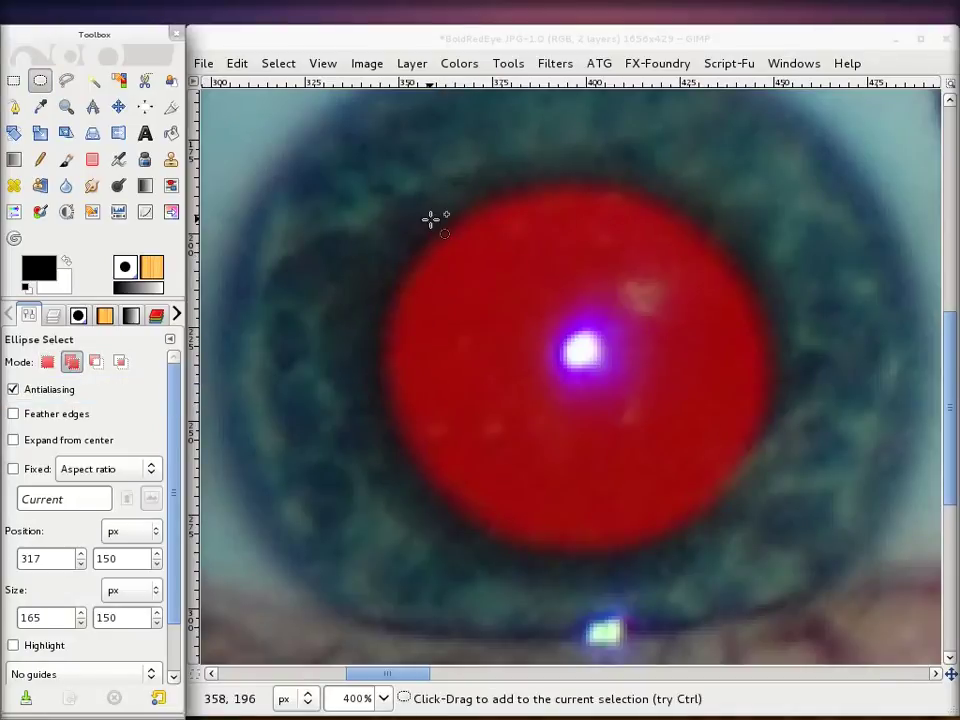
# Step: Draw an ellipse around the left eye's red pupil and fit its edges to the rim
pyautogui.moveTo(430, 219); pyautogui.dragTo(743, 557)
pyautogui.moveTo(711, 450); pyautogui.dragTo(736, 372)
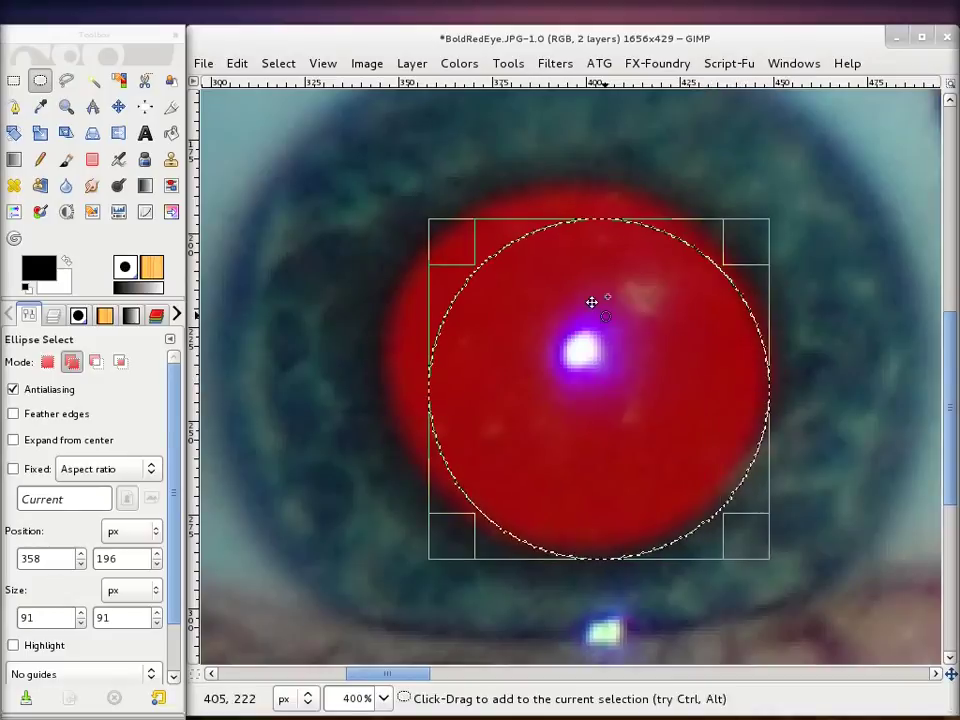
pyautogui.moveTo(585, 258); pyautogui.dragTo(589, 214)
pyautogui.moveTo(441, 381); pyautogui.dragTo(389, 381)
pyautogui.moveTo(556, 200); pyautogui.dragTo(556, 196)
pyautogui.moveTo(388, 372); pyautogui.dragTo(396, 372)
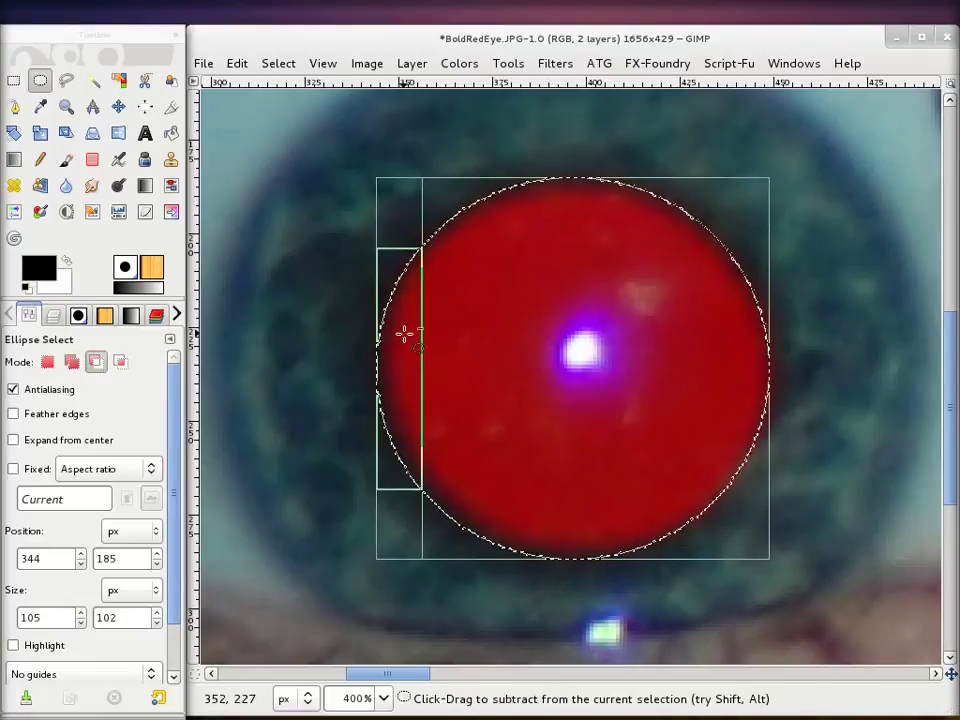
pyautogui.scroll(2, 403, 332)
pyautogui.scroll(1, 396, 330)
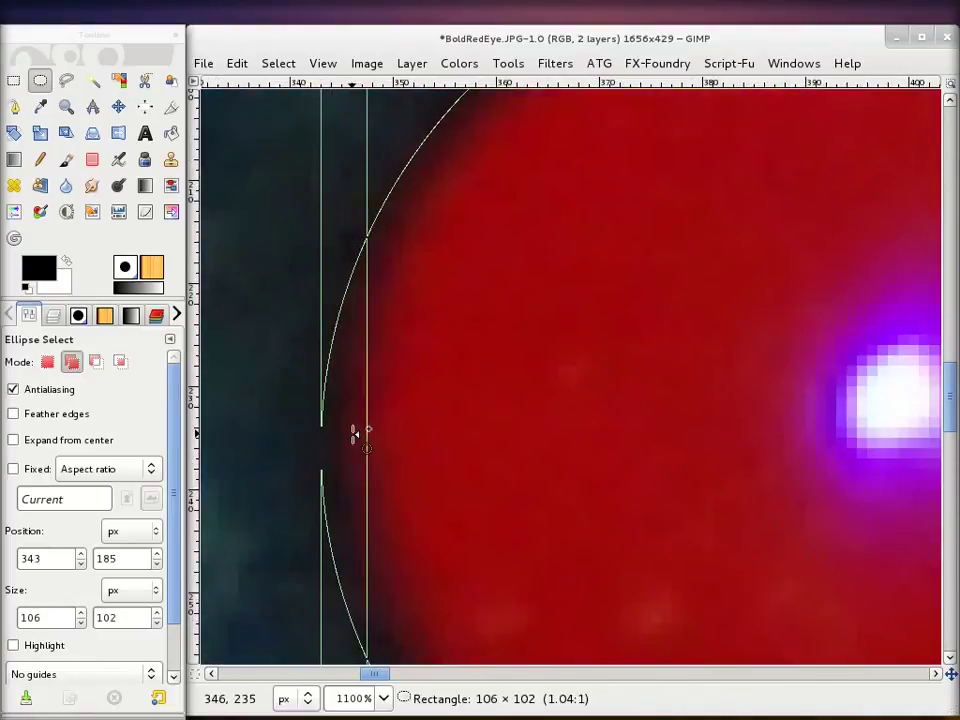
pyautogui.moveTo(359, 433); pyautogui.dragTo(356, 433)
pyautogui.scroll(5, 666, 433)
pyautogui.hscroll(4, 668, 434)
pyautogui.moveTo(519, 379); pyautogui.dragTo(525, 371)
pyautogui.press('Return')
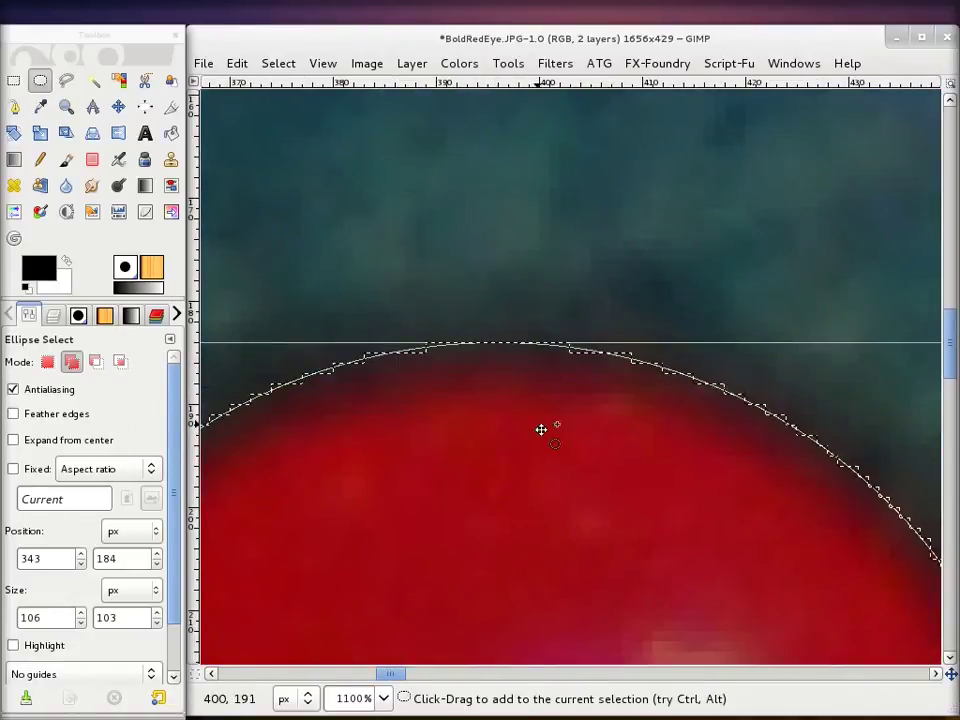
# Step: Fine-tune the left pupil ellipse at high zoom until it measures 110 × 105 px
pyautogui.hscroll(3, 542, 435)
pyautogui.hscroll(3, 570, 455)
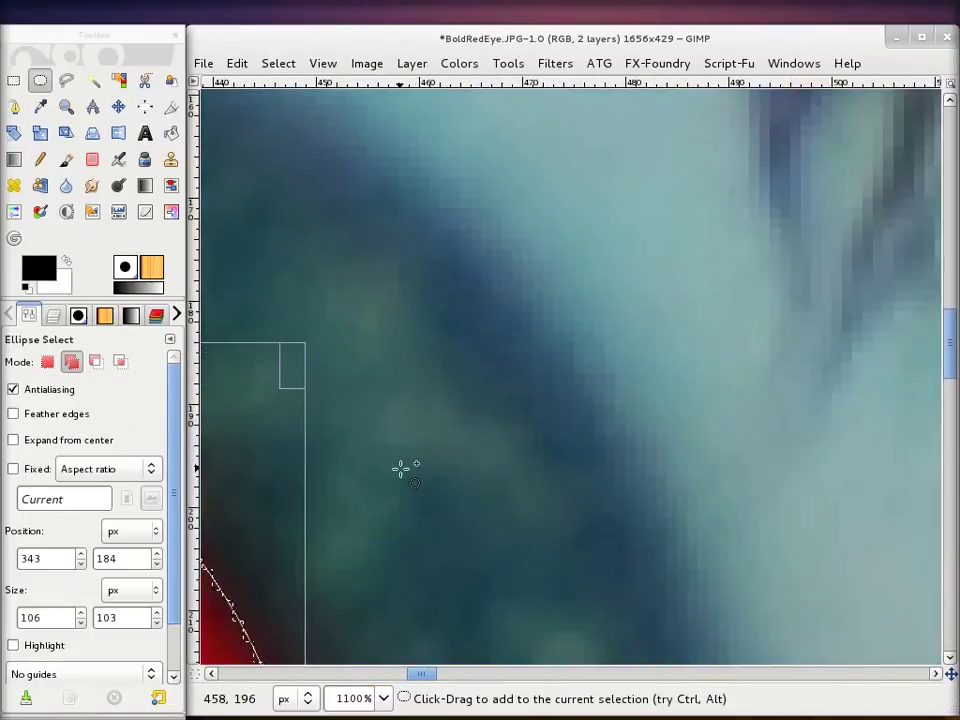
pyautogui.hscroll(-2, 420, 470)
pyautogui.moveTo(459, 342); pyautogui.dragTo(488, 340)
pyautogui.press('Return')
pyautogui.scroll(2, 481, 342)
pyautogui.scroll(2, 483, 347)
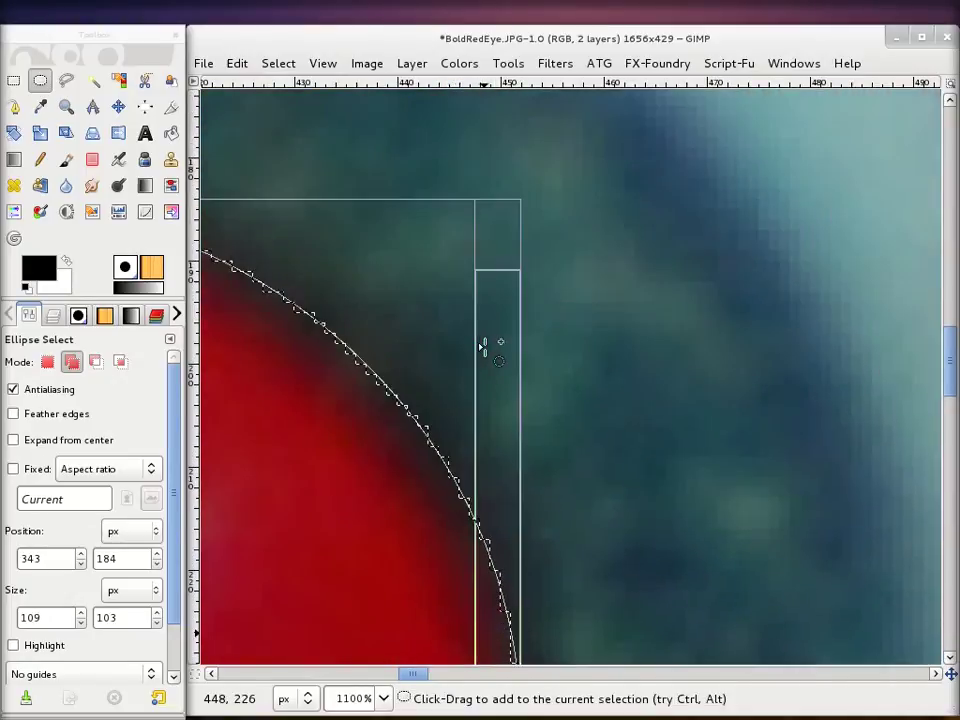
pyautogui.hscroll(-5, 476, 369)
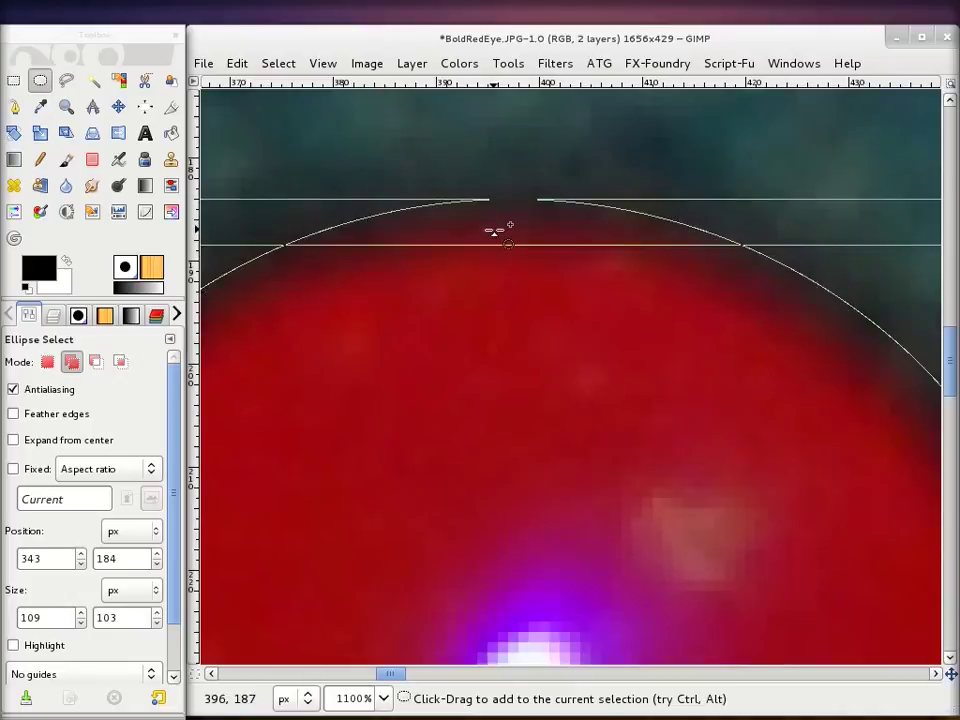
pyautogui.moveTo(497, 231); pyautogui.dragTo(497, 224)
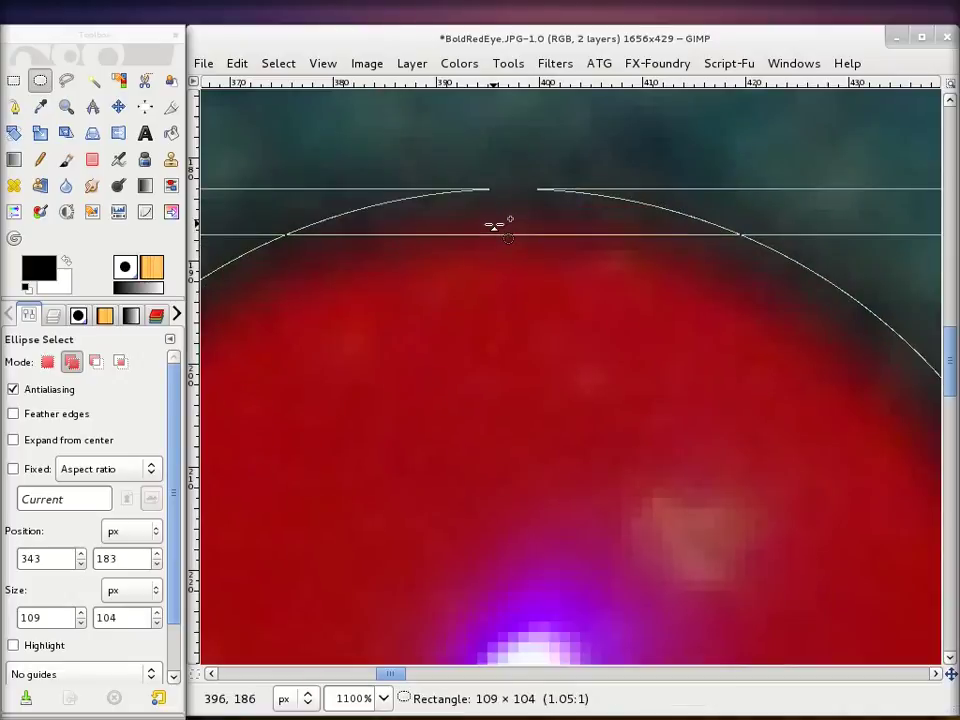
pyautogui.press('Return')
pyautogui.hscroll(-5, 454, 424)
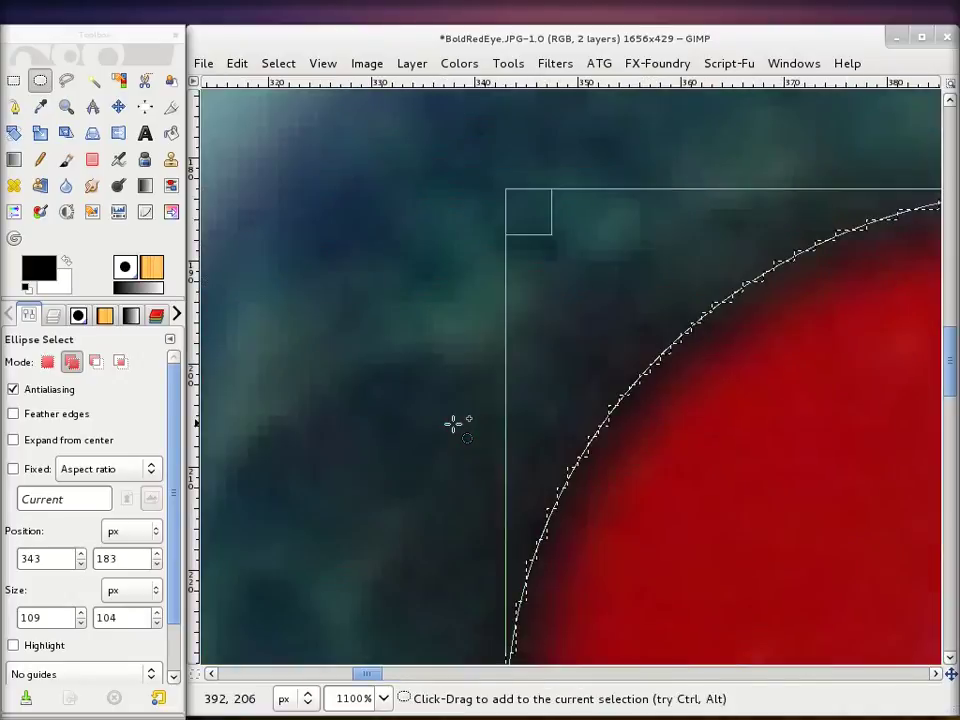
pyautogui.scroll(-4, 454, 424)
pyautogui.scroll(-3, 472, 428)
pyautogui.hscroll(5, 489, 429)
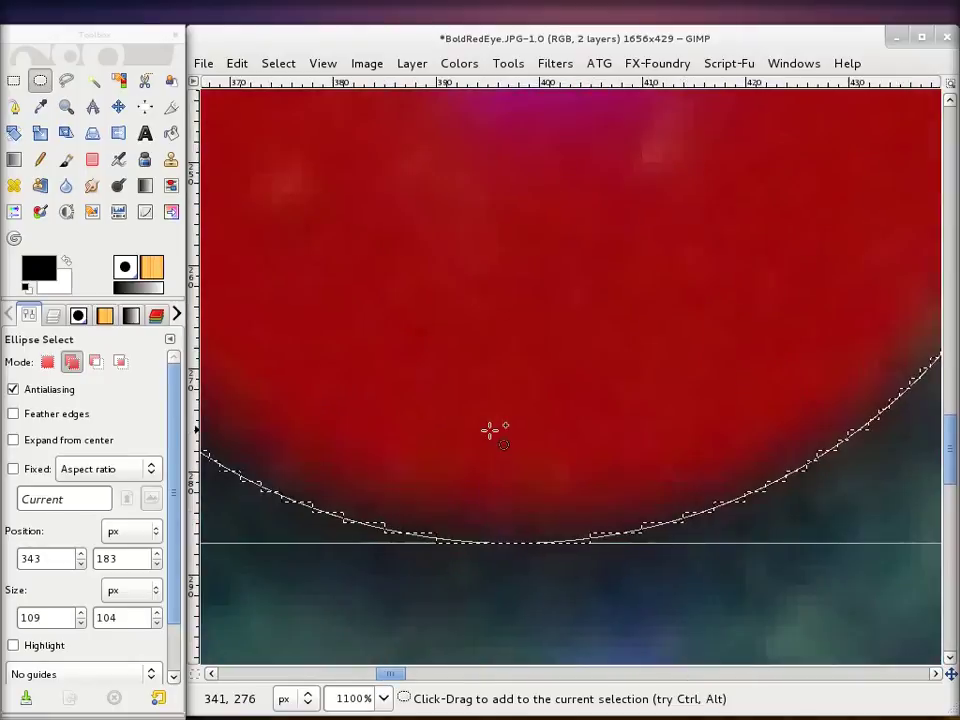
pyautogui.hscroll(5, 490, 430)
pyautogui.moveTo(664, 518); pyautogui.dragTo(669, 518)
pyautogui.moveTo(268, 510); pyautogui.dragTo(272, 515)
pyautogui.scroll(-3, 488, 377)
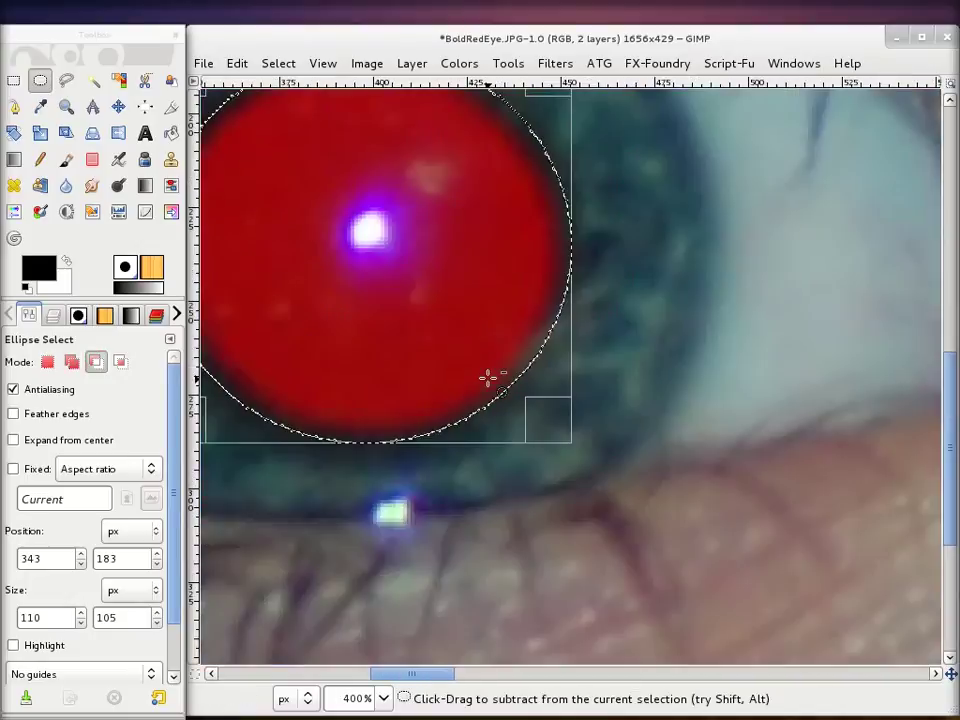
pyautogui.scroll(-1, 488, 377)
pyautogui.hscroll(3, 488, 377)
pyautogui.hscroll(10, 488, 377)
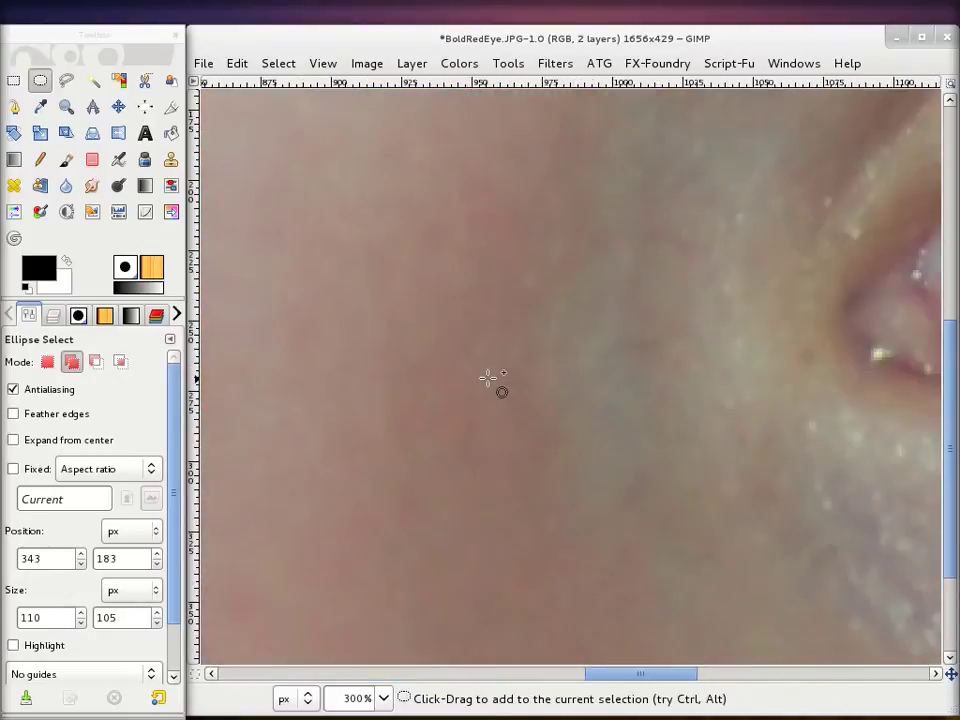
pyautogui.hscroll(4, 488, 377)
pyautogui.hscroll(1, 488, 377)
pyautogui.hscroll(1, 488, 377)
# Step: Add an ellipse around the right eye's red pupil, stretching it to the pupil's edges
pyautogui.hscroll(-1, 488, 377)
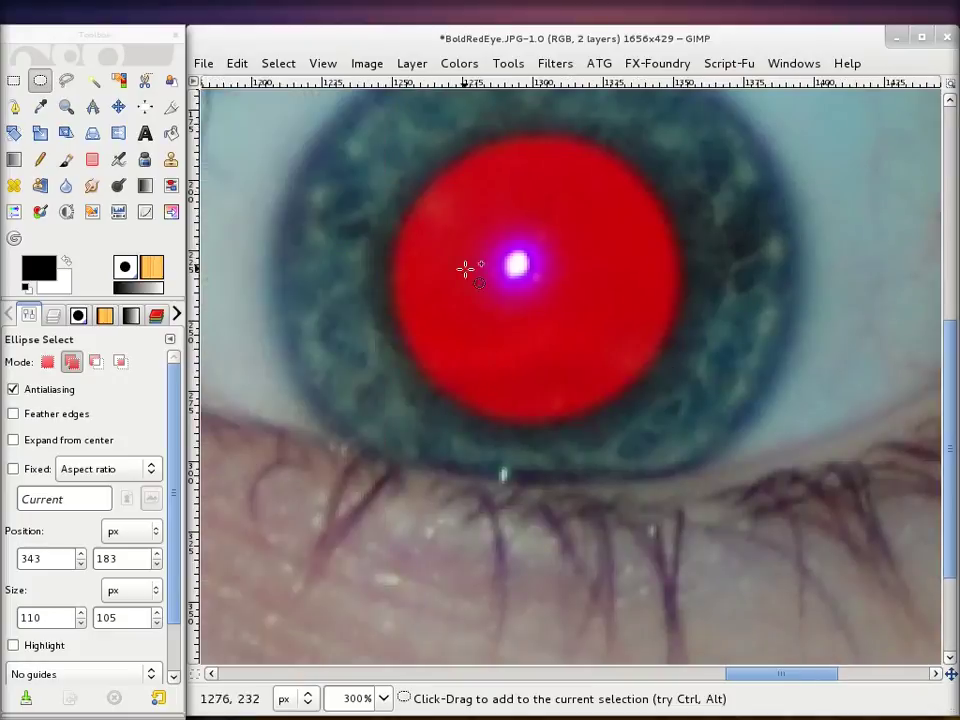
pyautogui.moveTo(410, 155); pyautogui.dragTo(662, 442)
pyautogui.moveTo(653, 355); pyautogui.dragTo(675, 294)
pyautogui.moveTo(529, 189); pyautogui.dragTo(527, 161)
pyautogui.moveTo(422, 287); pyautogui.dragTo(397, 287)
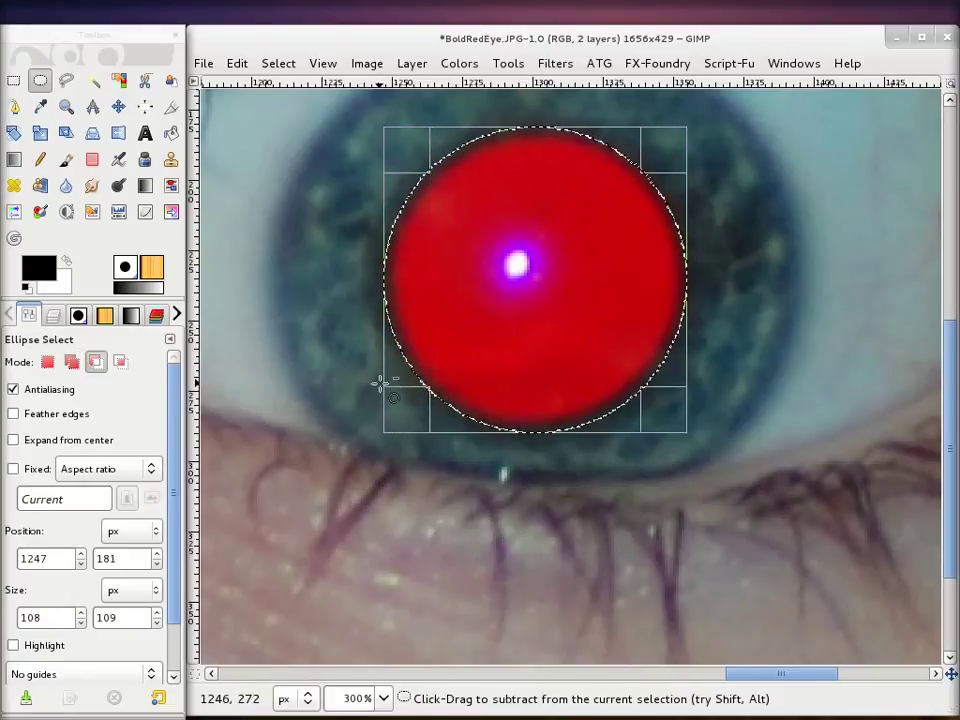
# Step: Refine the right pupil ellipse to 109 × 111 px, then zoom out to 33.3%
pyautogui.scroll(2, 423, 392)
pyautogui.scroll(3, 423, 392)
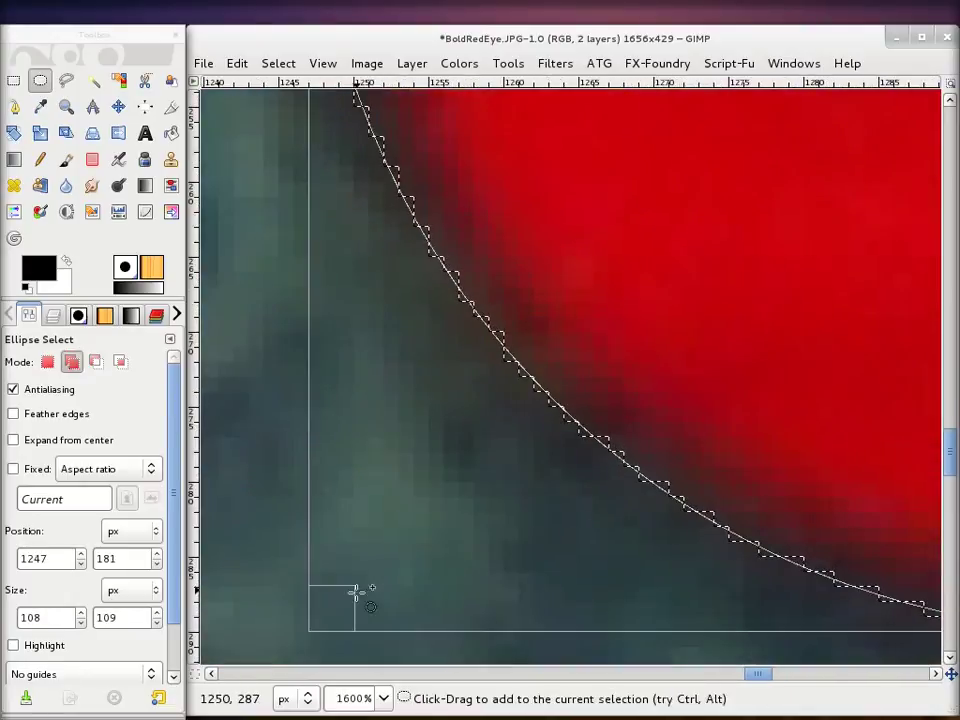
pyautogui.moveTo(338, 605); pyautogui.dragTo(341, 607)
pyautogui.hscroll(2, 550, 467)
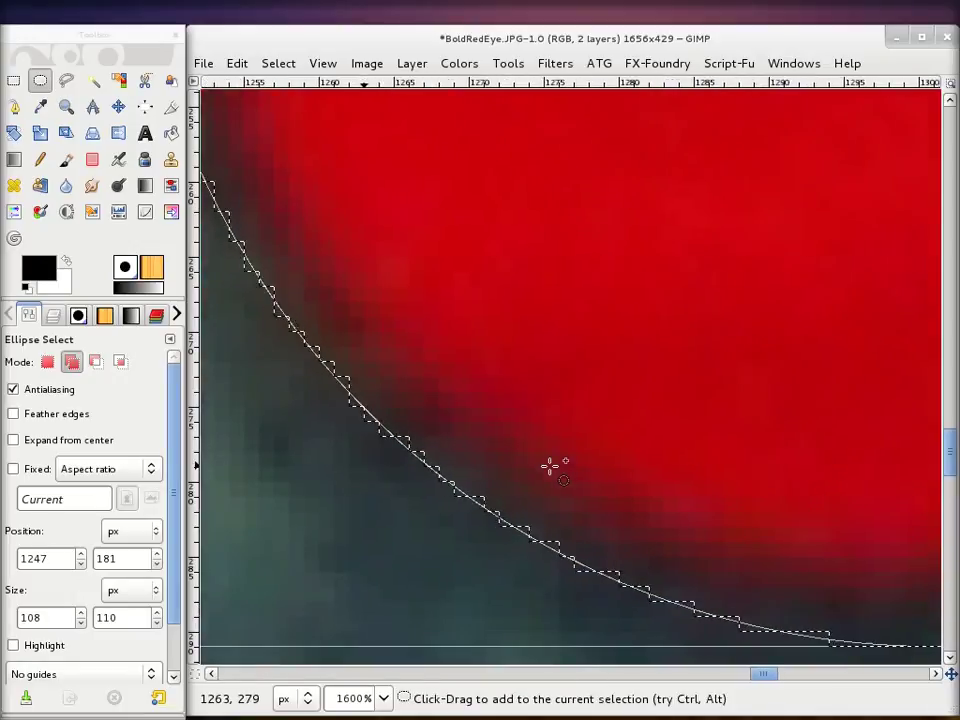
pyautogui.hscroll(4, 550, 467)
pyautogui.scroll(-3, 550, 467)
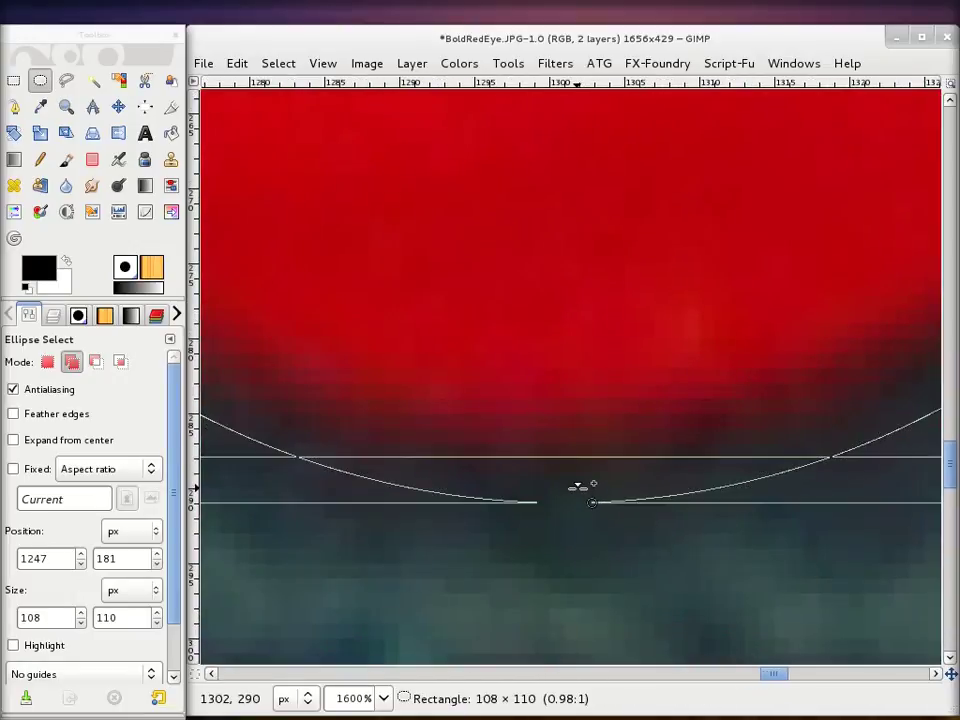
pyautogui.hscroll(8, 576, 448)
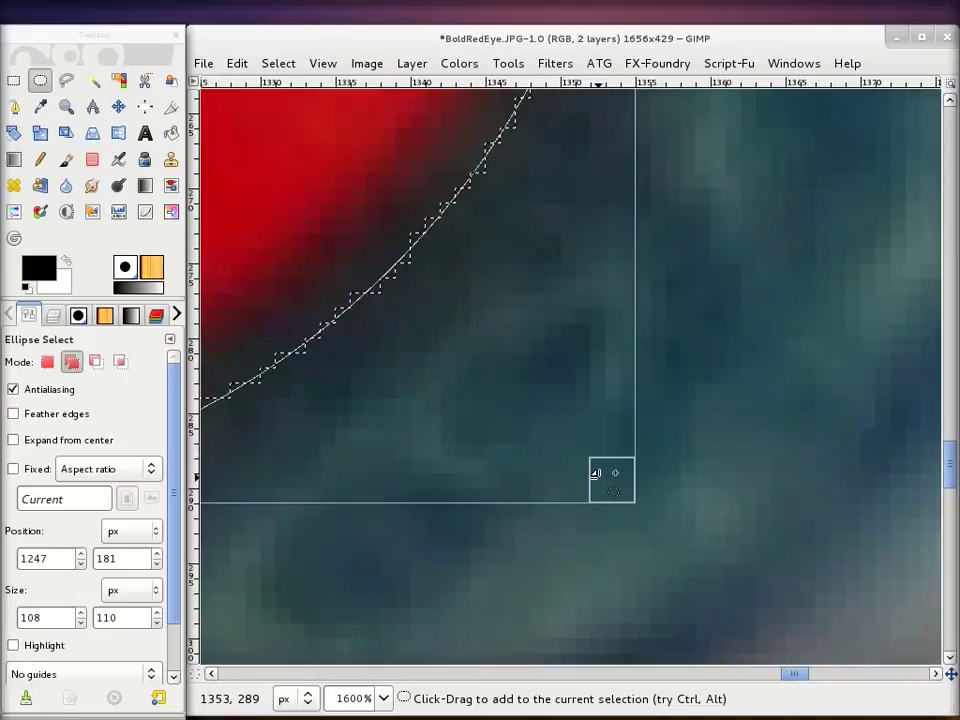
pyautogui.scroll(4, 572, 412)
pyautogui.scroll(5, 572, 412)
pyautogui.moveTo(591, 392); pyautogui.dragTo(600, 393)
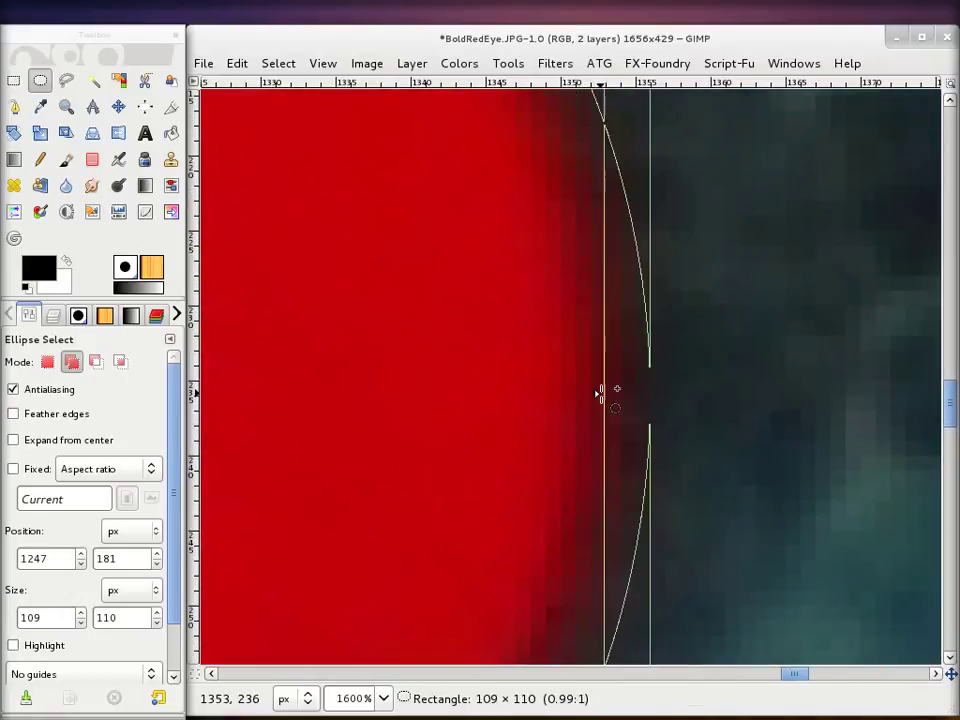
pyautogui.scroll(5, 600, 393)
pyautogui.scroll(8, 600, 393)
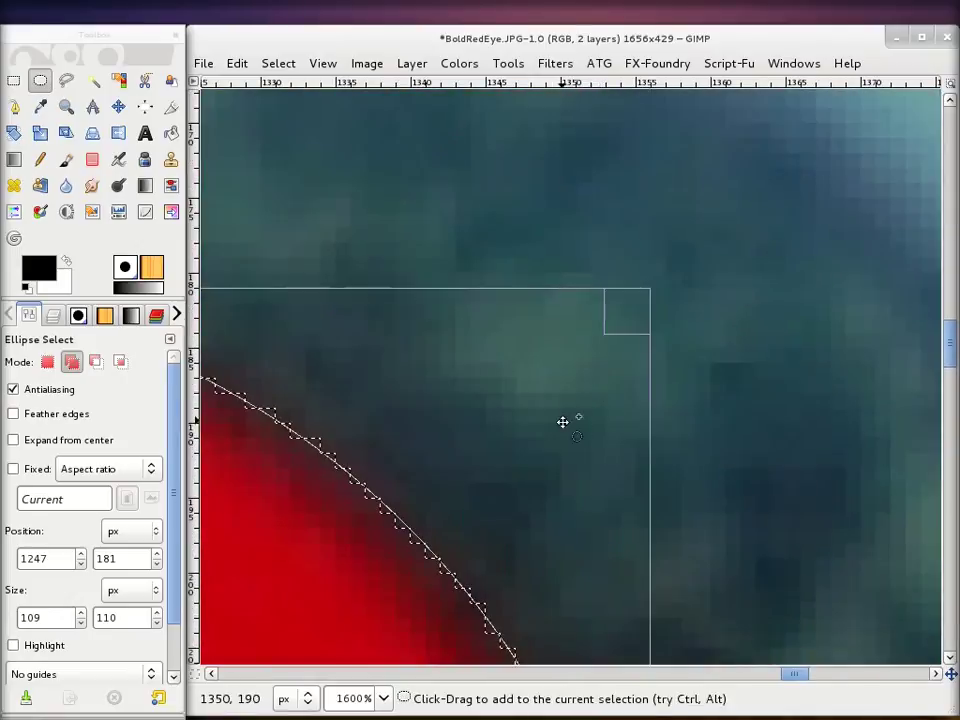
pyautogui.hscroll(-7, 560, 430)
pyautogui.hscroll(-4, 558, 434)
pyautogui.moveTo(440, 321); pyautogui.dragTo(439, 312)
pyautogui.hscroll(5, 499, 476)
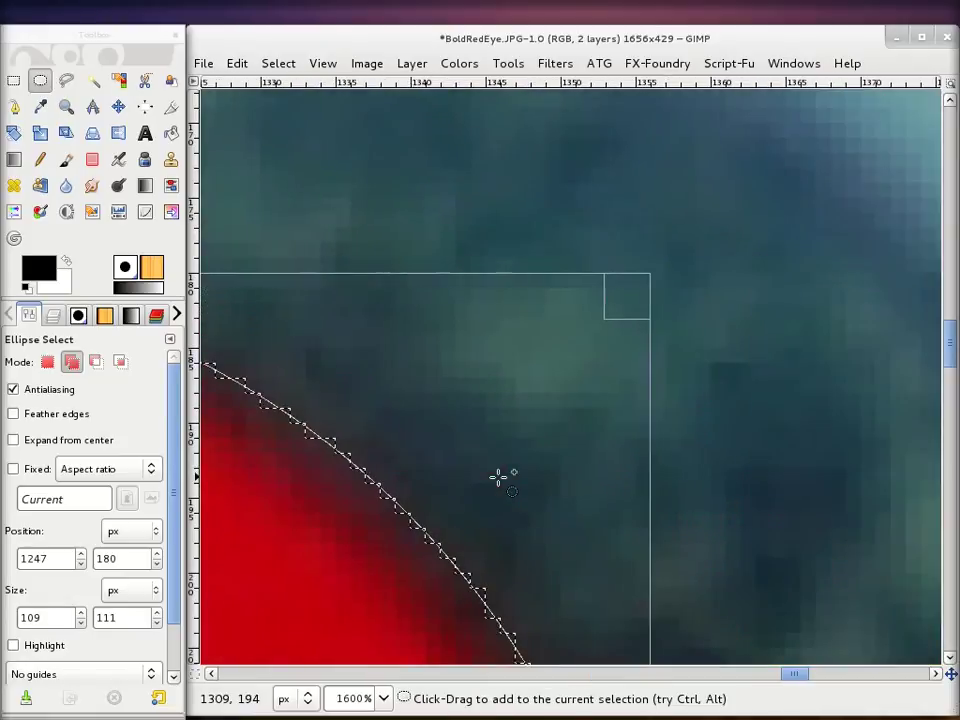
pyautogui.scroll(-5, 499, 478)
pyautogui.scroll(-4, 336, 441)
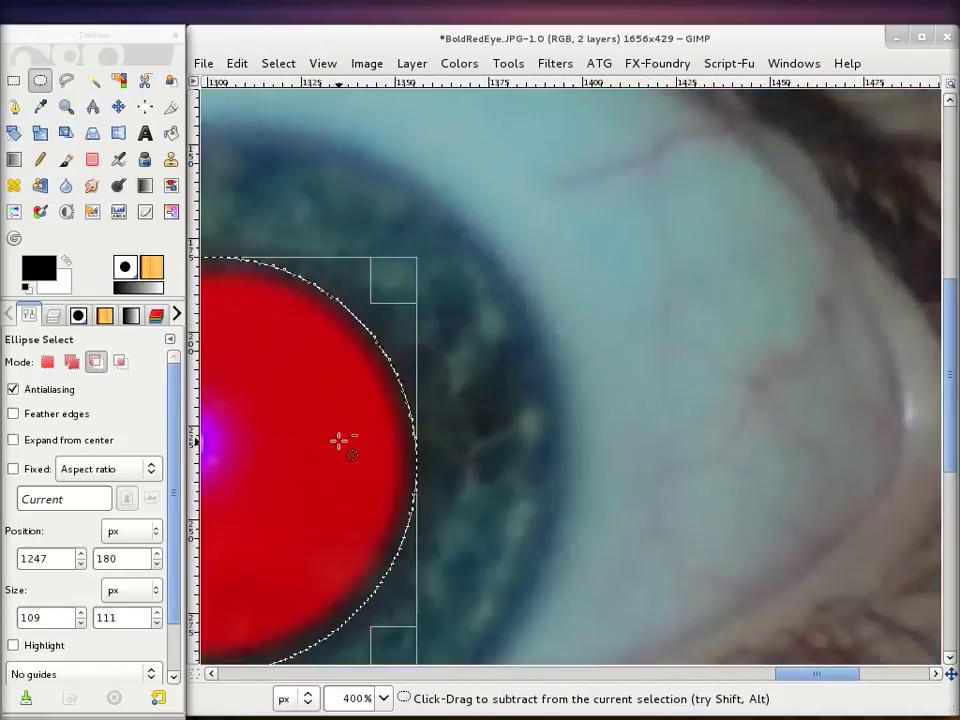
pyautogui.scroll(-2, 338, 441)
pyautogui.scroll(-3, 345, 444)
pyautogui.scroll(-1, 350, 447)
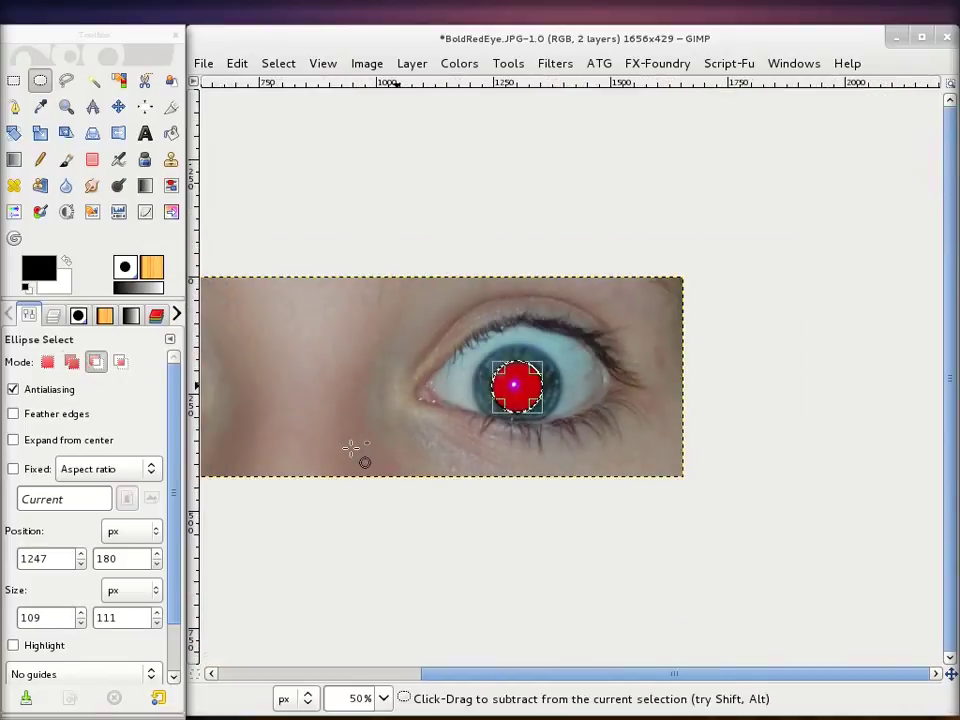
pyautogui.scroll(-1, 352, 447)
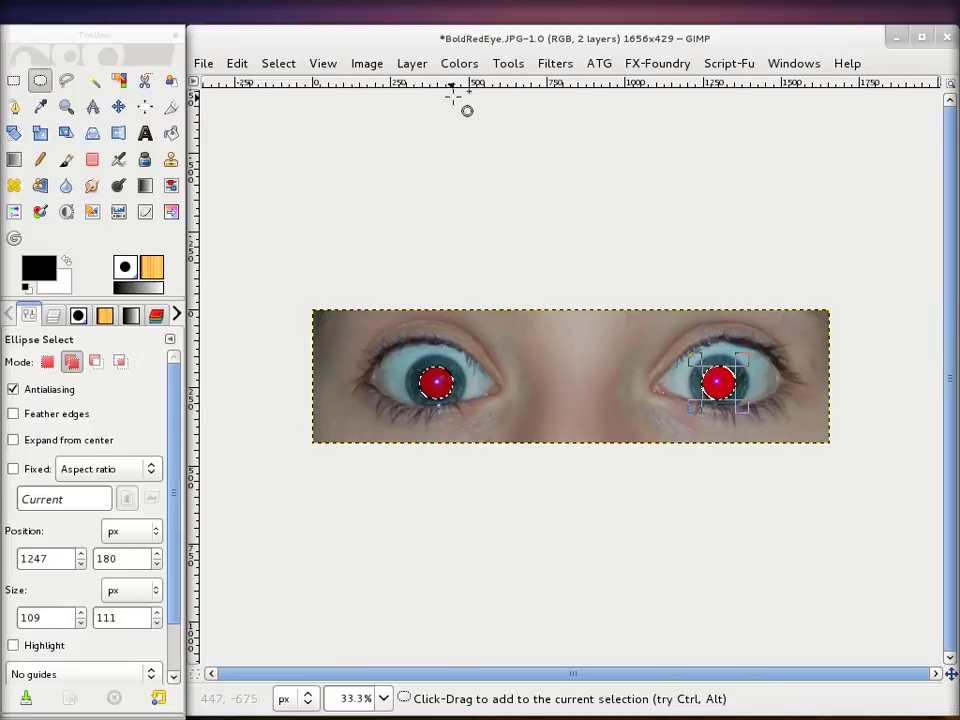
# Step: Open Filters > Enhance > Red Eye Removal and enlarge its dialog for a bigger preview
pyautogui.click(568, 68)
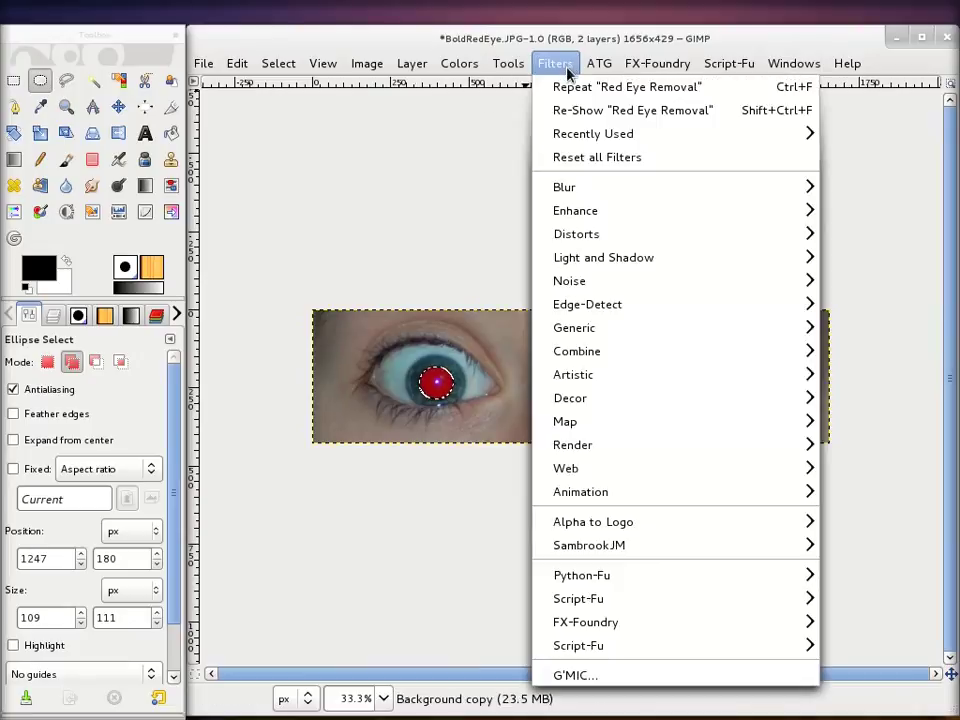
pyautogui.moveTo(576, 210)
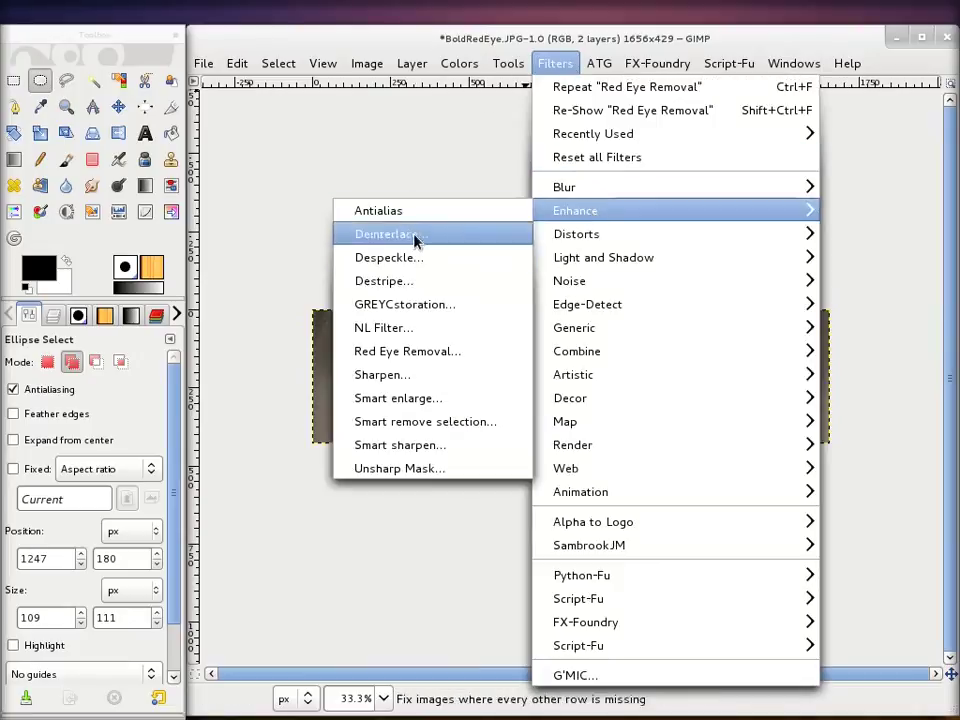
pyautogui.click(407, 351)
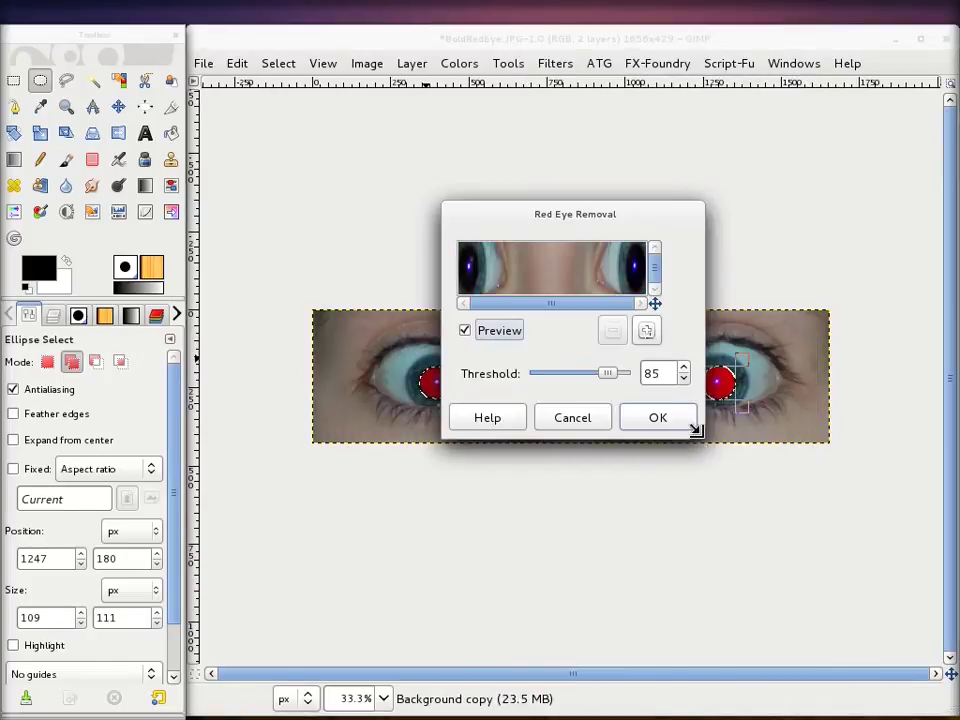
pyautogui.moveTo(704, 439); pyautogui.dragTo(884, 573)
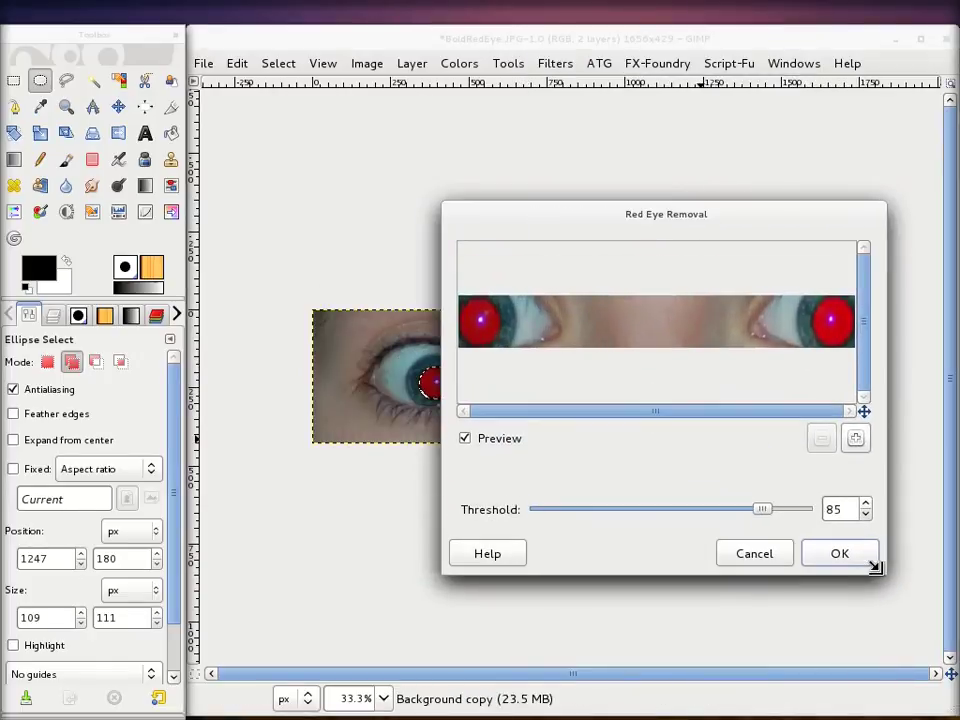
pyautogui.moveTo(447, 577); pyautogui.dragTo(255, 615)
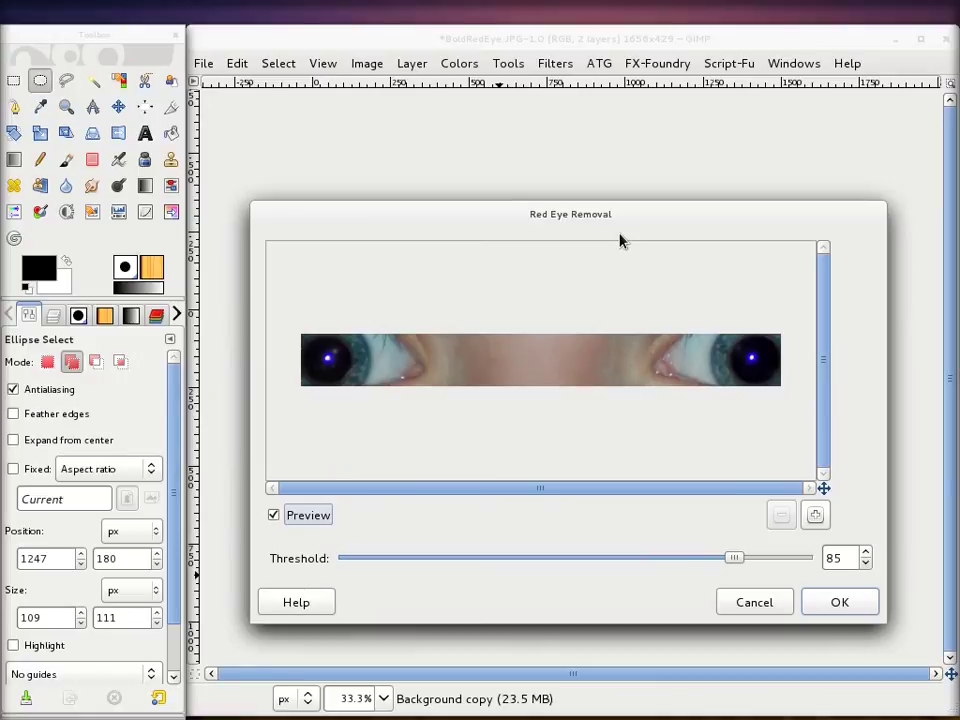
# Step: Set the Threshold to 70, check both pupils in the zoomed preview, and apply
pyautogui.moveTo(735, 558)
pyautogui.mouseDown()
pyautogui.moveTo(378, 560)
pyautogui.moveTo(598, 562)
pyautogui.mouseUp()
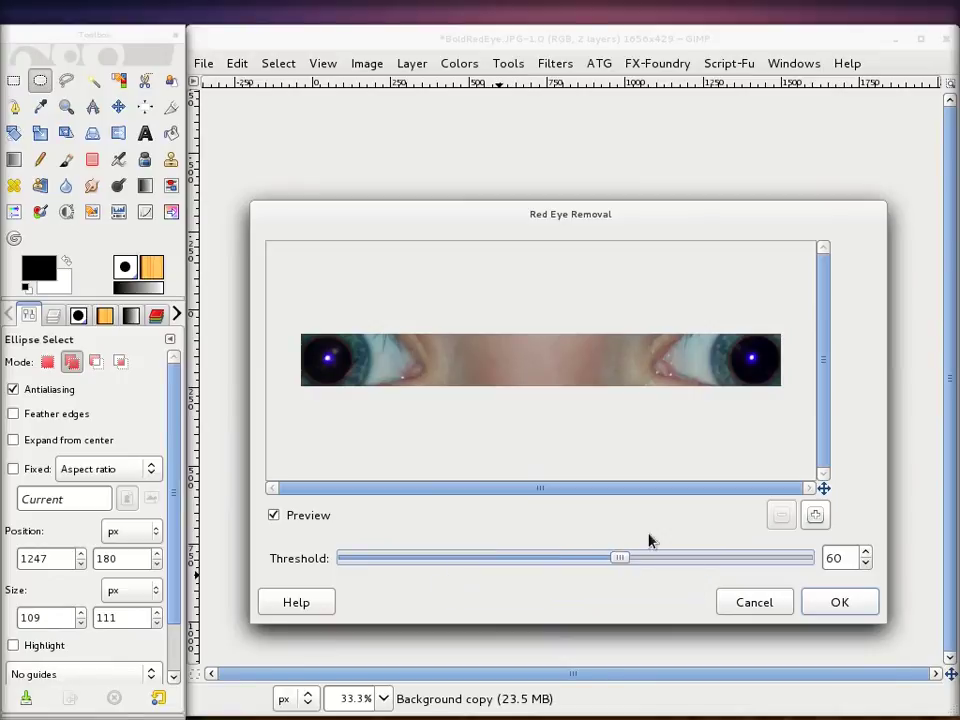
pyautogui.click(815, 514)
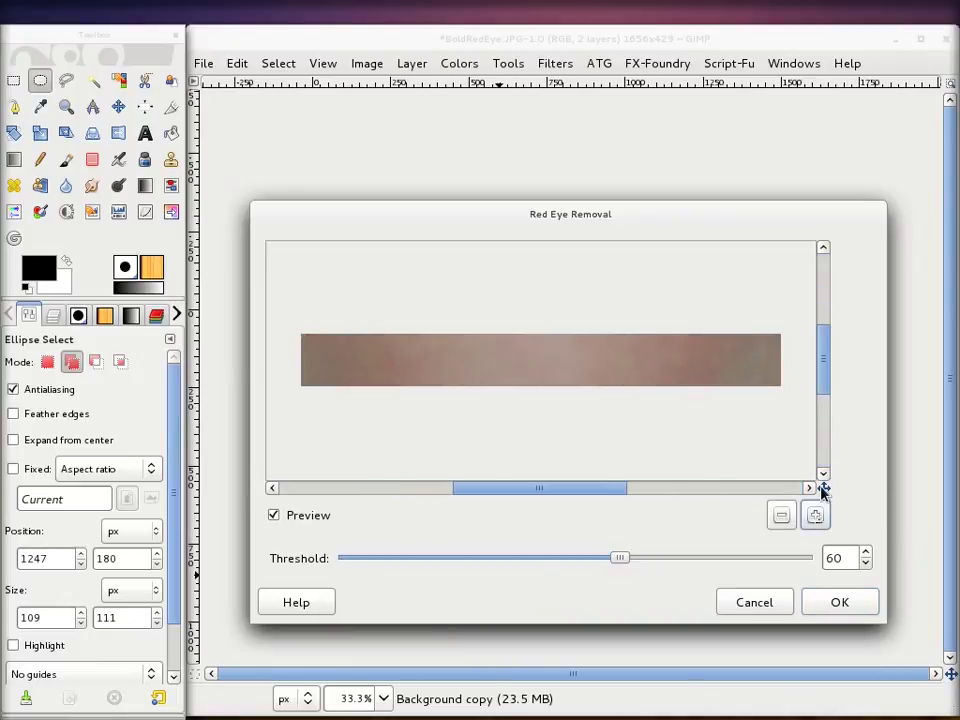
pyautogui.moveTo(823, 488)
pyautogui.mouseDown()
pyautogui.moveTo(782, 492)
pyautogui.moveTo(855, 490)
pyautogui.moveTo(780, 491)
pyautogui.mouseUp()
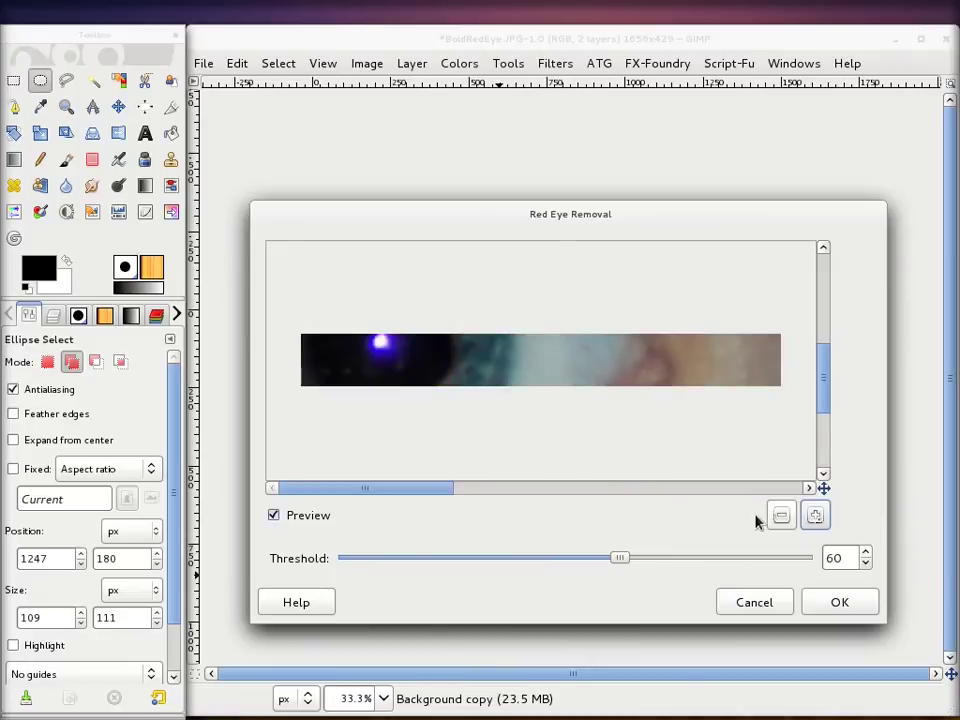
pyautogui.click(686, 557)
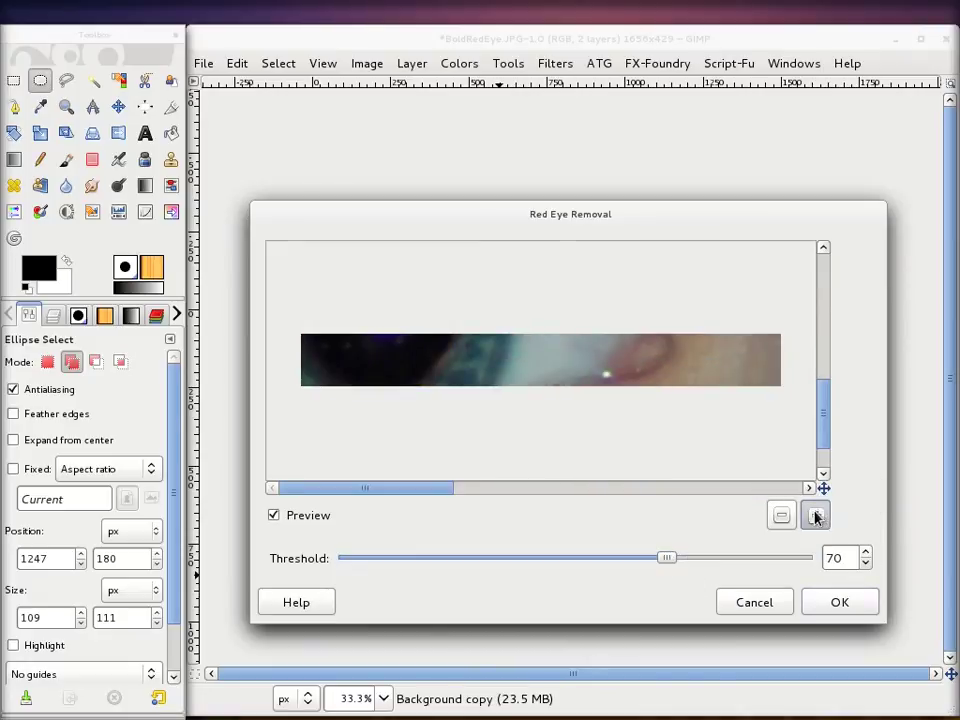
pyautogui.moveTo(822, 489); pyautogui.dragTo(873, 482)
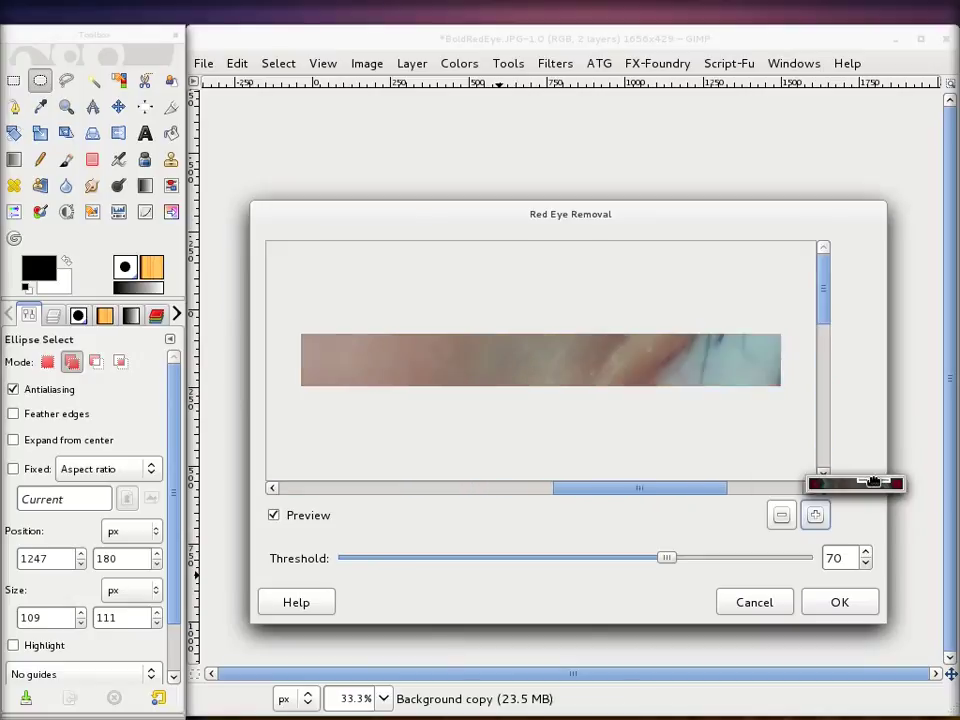
pyautogui.moveTo(873, 482); pyautogui.dragTo(879, 484)
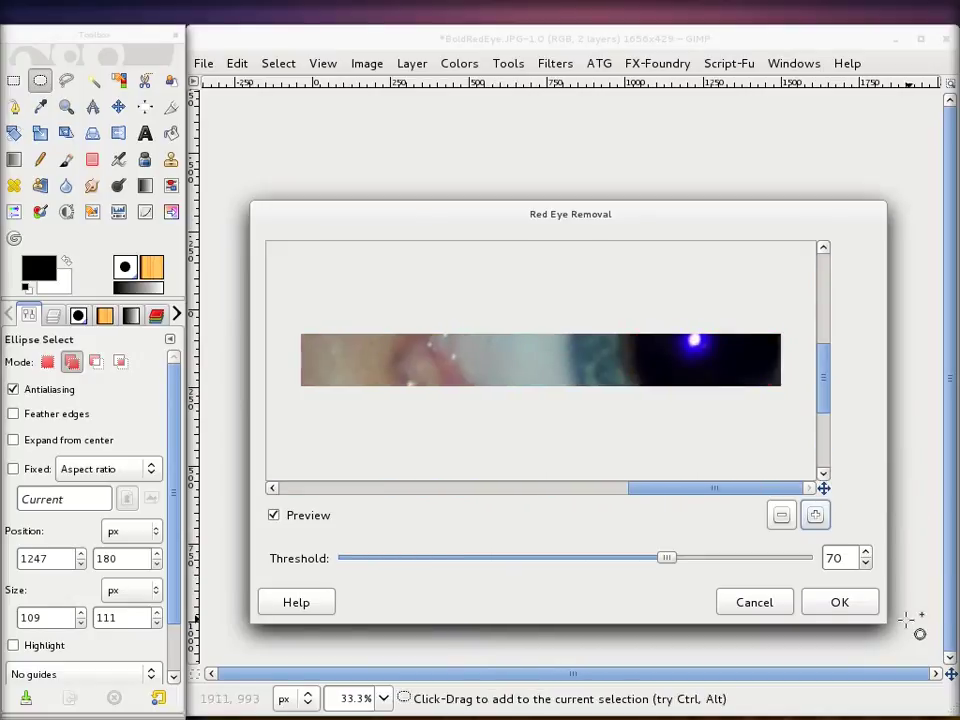
pyautogui.click(849, 603)
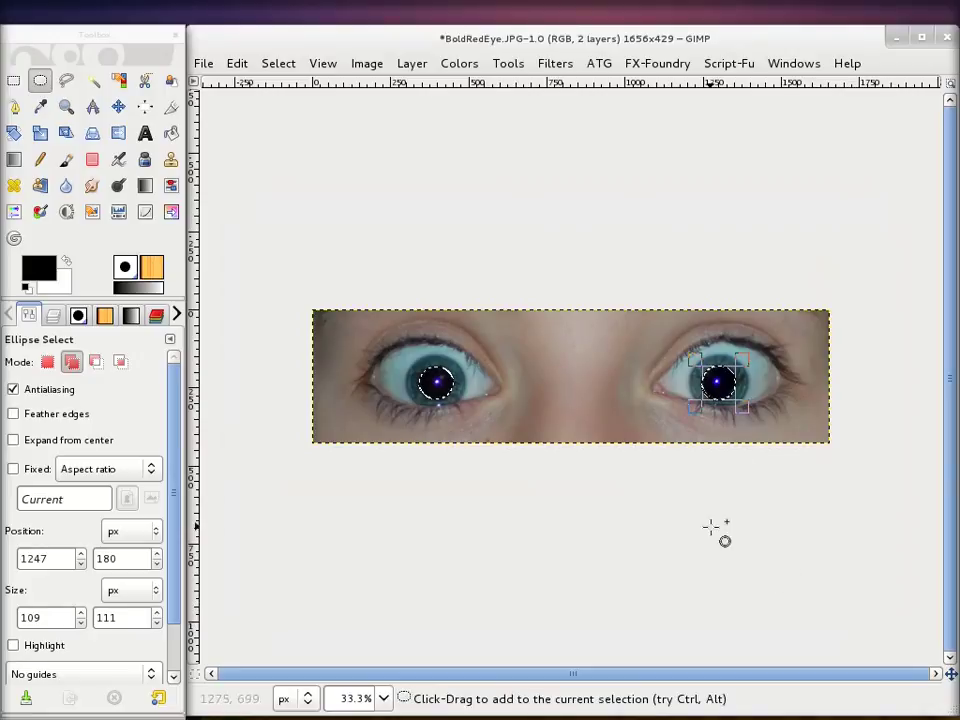
# Step: Clear the selection, then hide and reshow the Background copy layer to compare
pyautogui.click(288, 68)
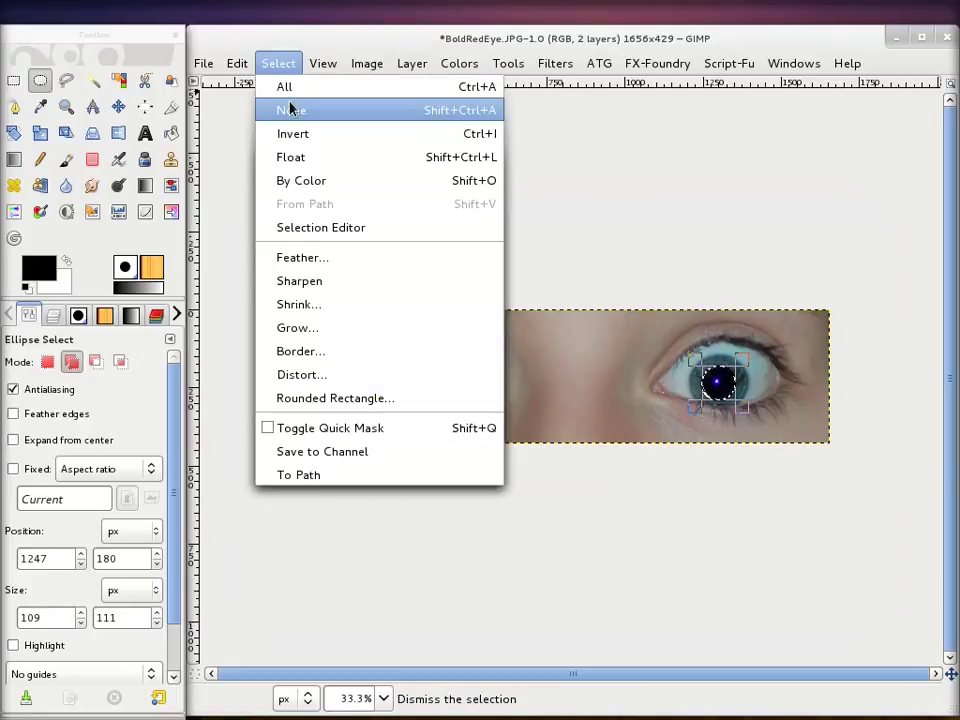
pyautogui.click(291, 112)
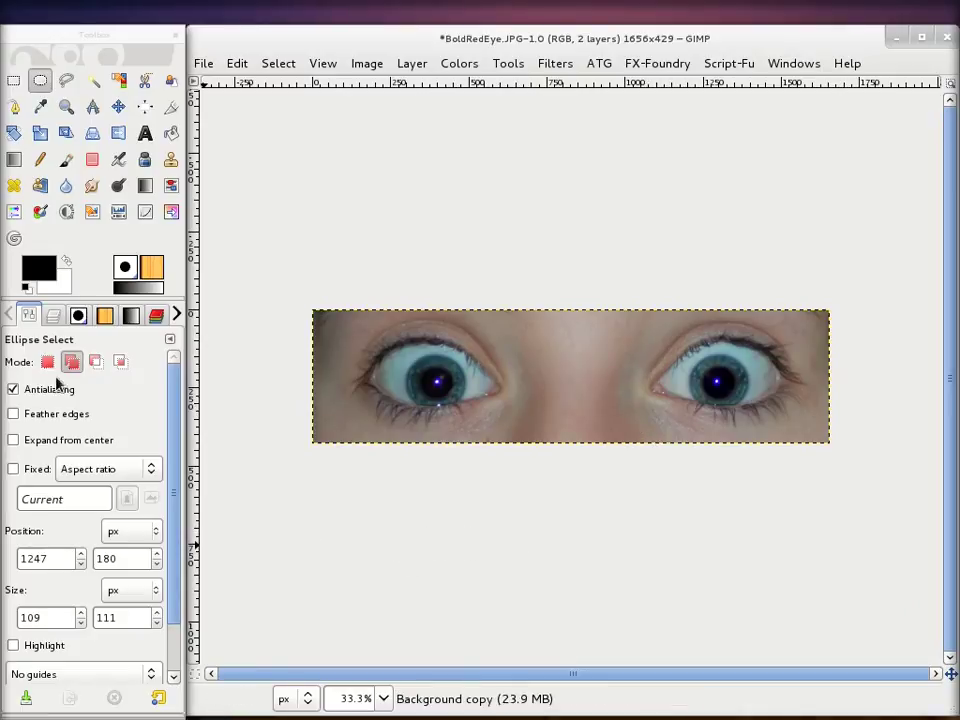
pyautogui.click(55, 318)
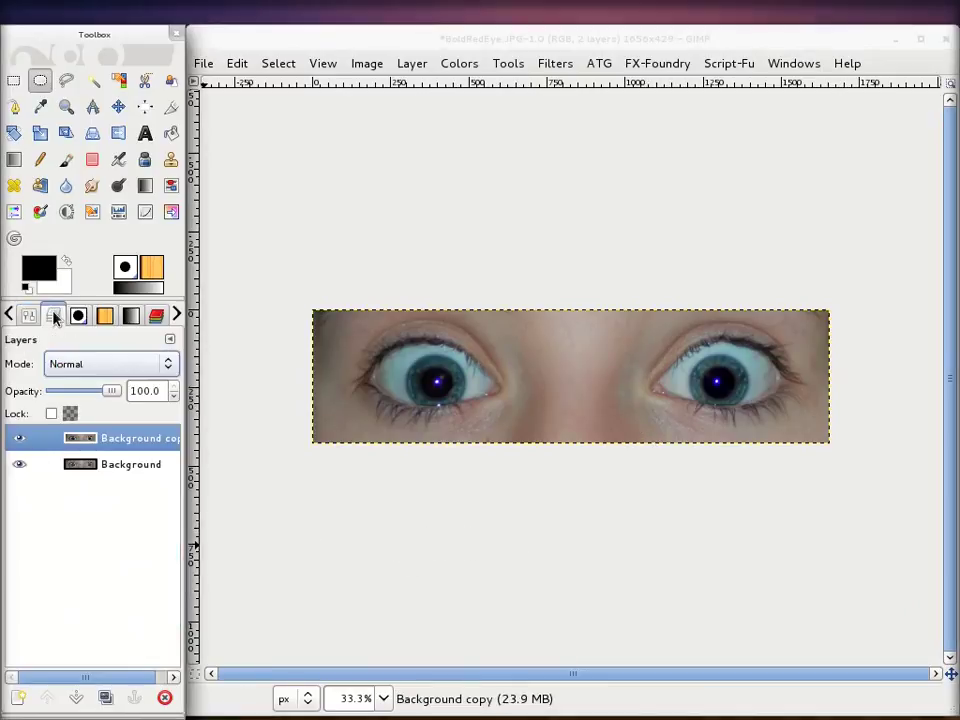
pyautogui.click(18, 440)
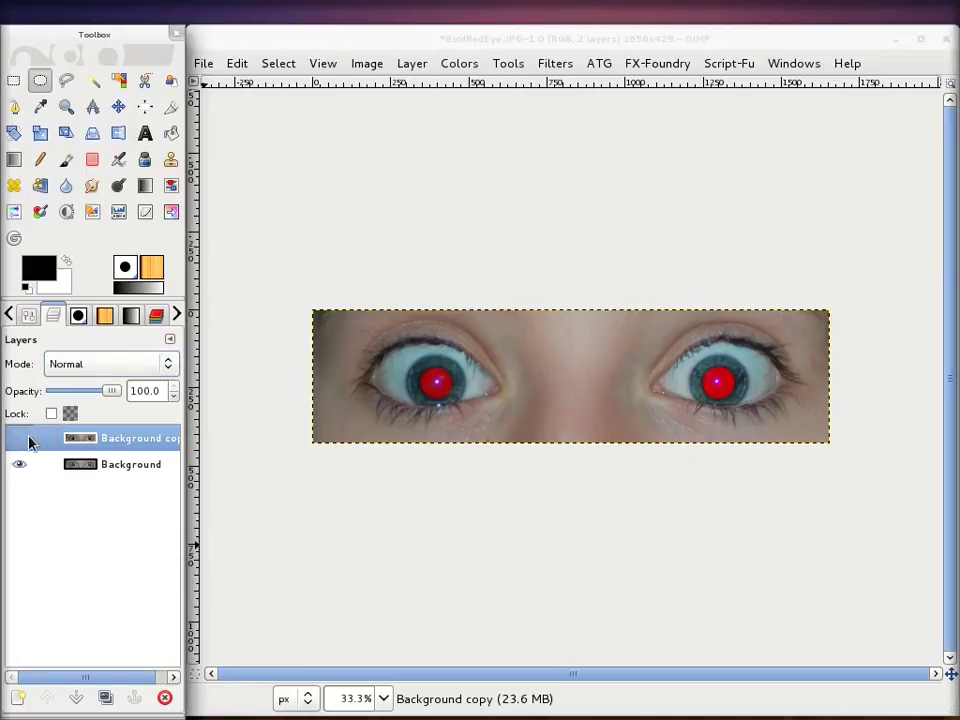
pyautogui.click(19, 439)
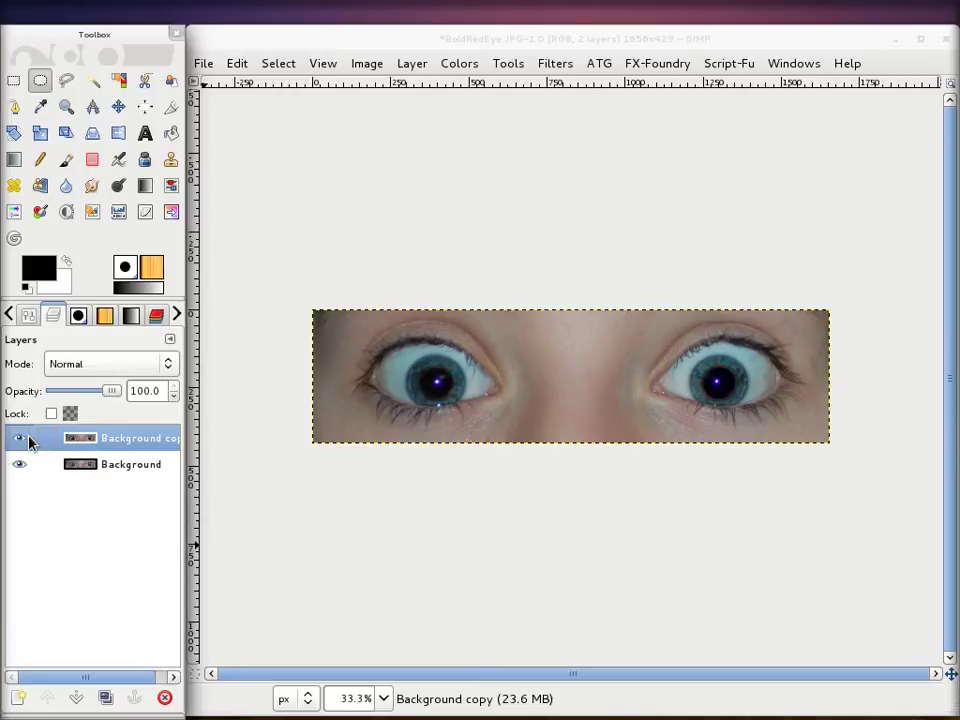